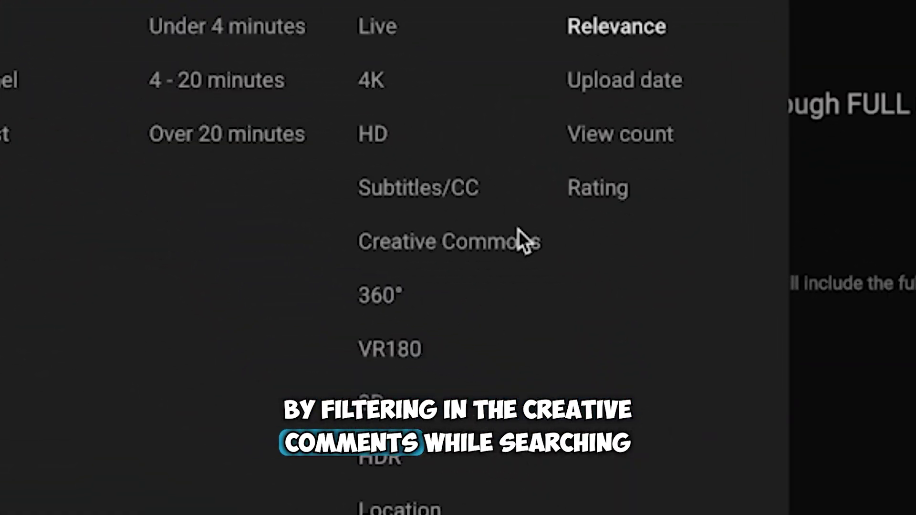
Step: Filter the YouTube search results to Creative Commons videos
click(518, 239)
Step: Search Google for automatesocials.com
mouse_move(276, 257)
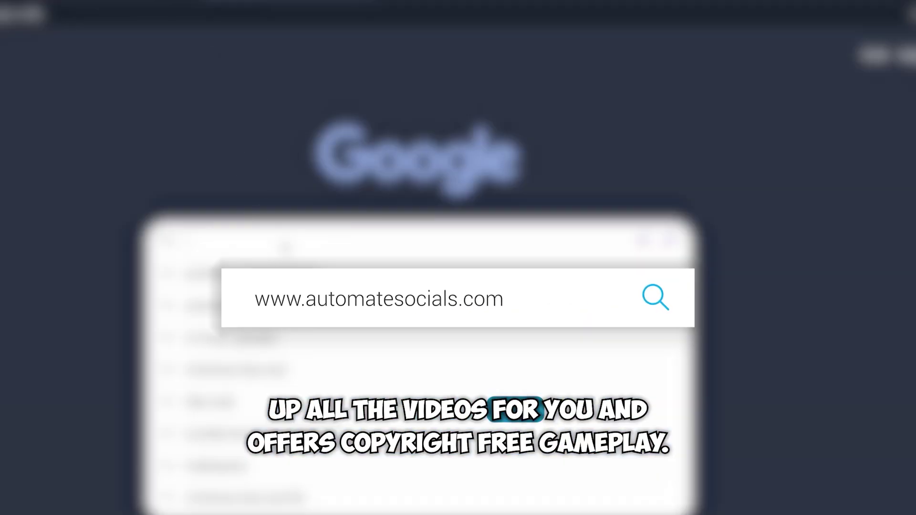
text(tomatesocial)
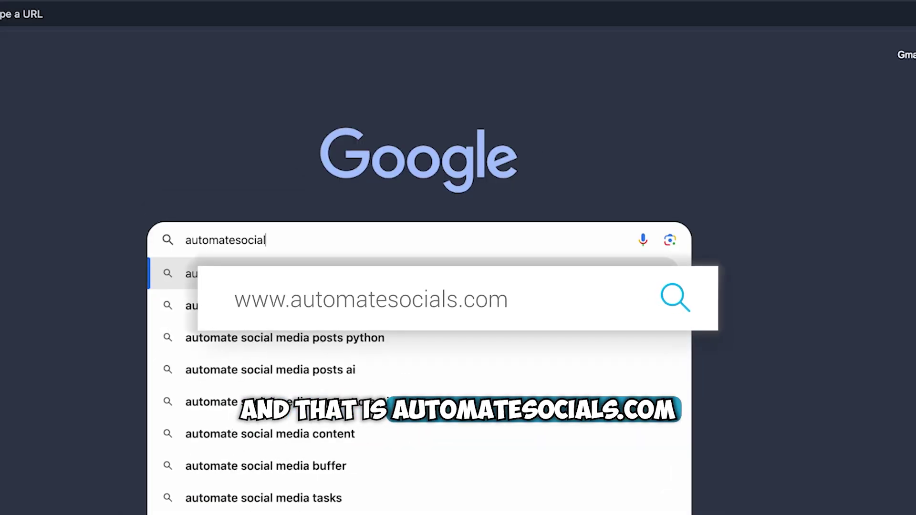
text(s.com)
key(Return)
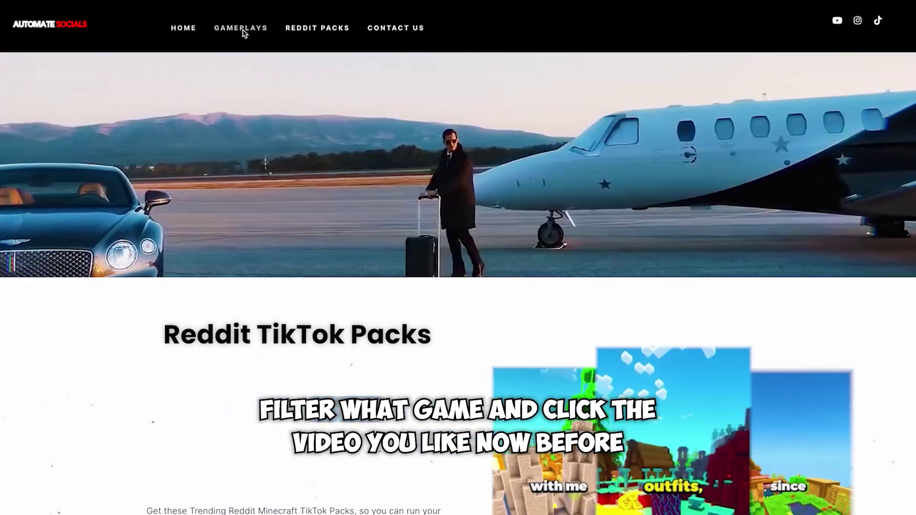
Step: Open the site's gameplays page and browse the free Minecraft parkour videos
click(243, 32)
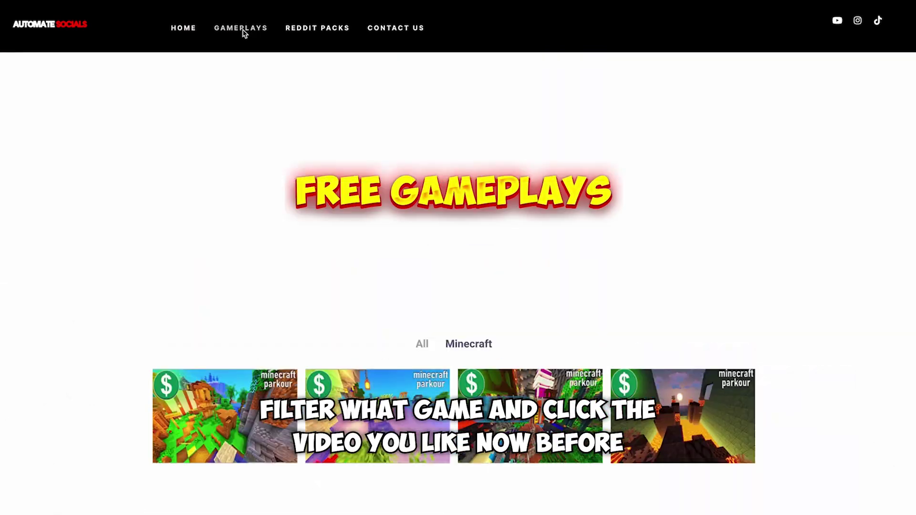
scroll(496, 366, down, 9)
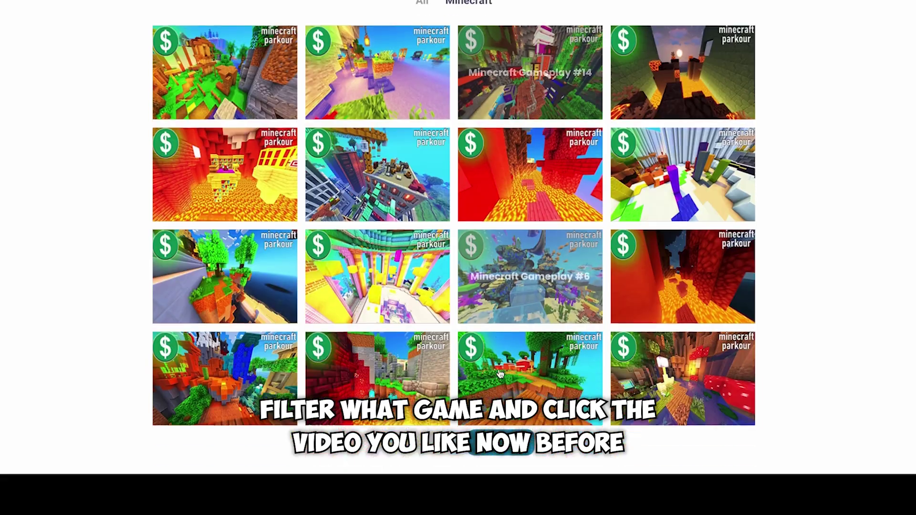
scroll(524, 358, up, 8)
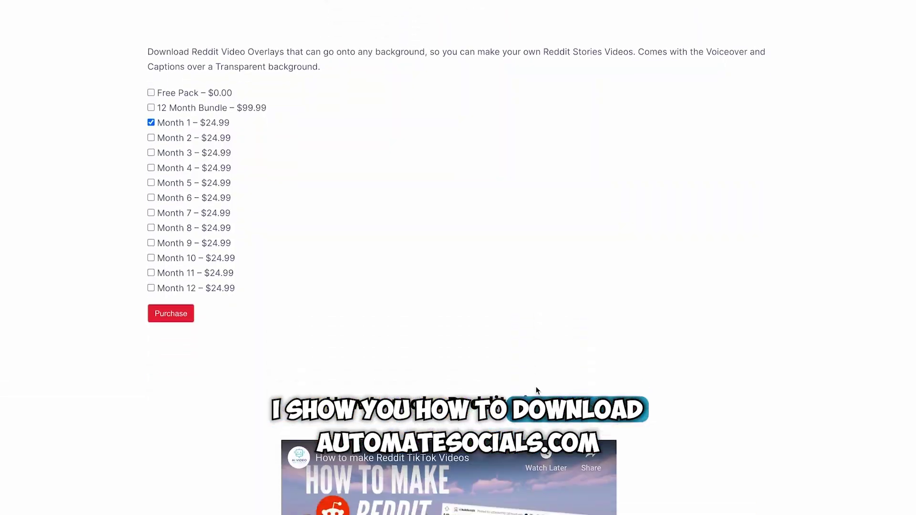
Step: Examine the Reddit overlay pack page, covering the pack options, product contents, transparent backgrounds and overlay features
scroll(536, 390, down, 15)
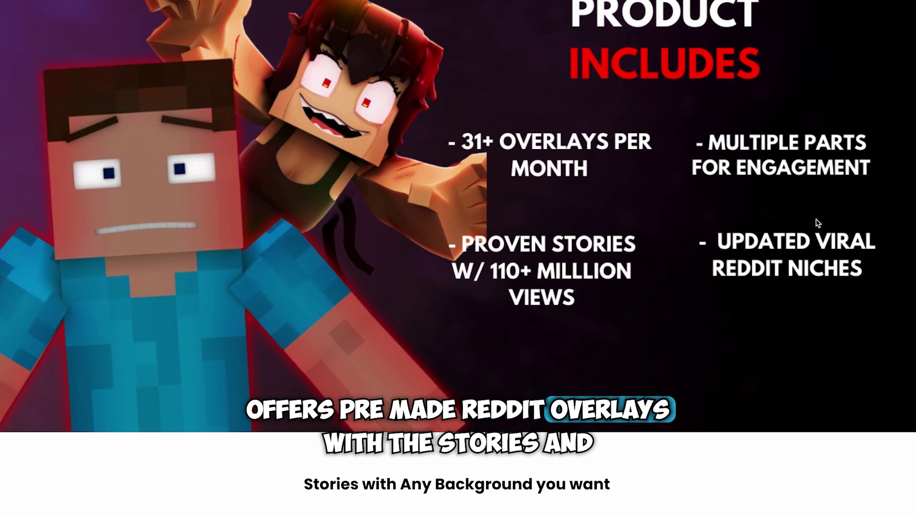
scroll(708, 356, down, 15)
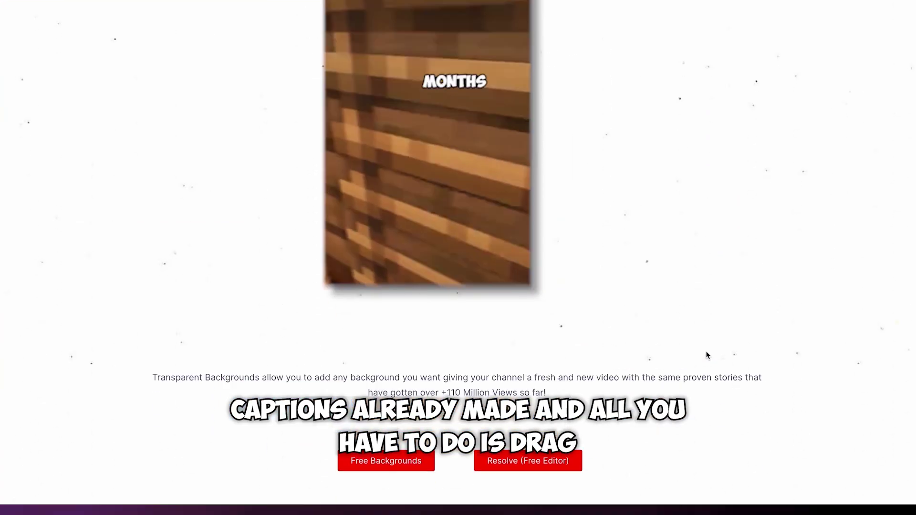
scroll(708, 356, down, 3)
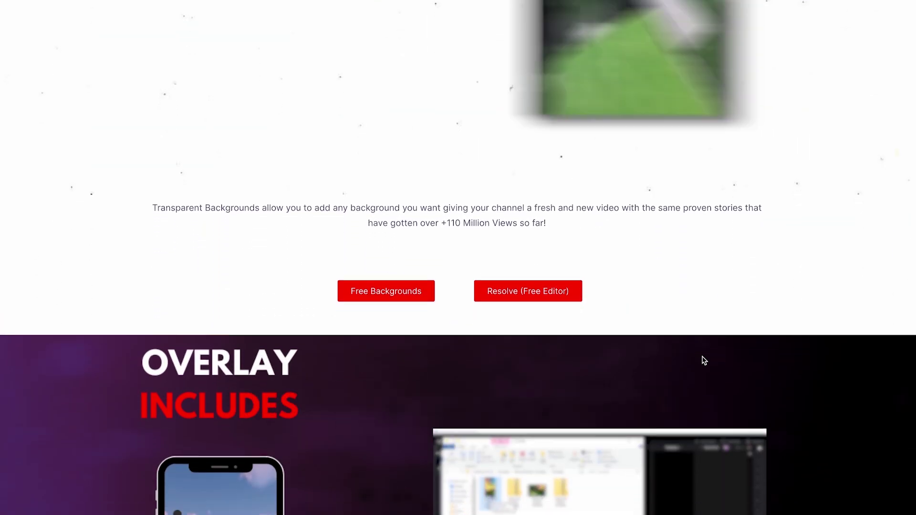
scroll(704, 361, down, 8)
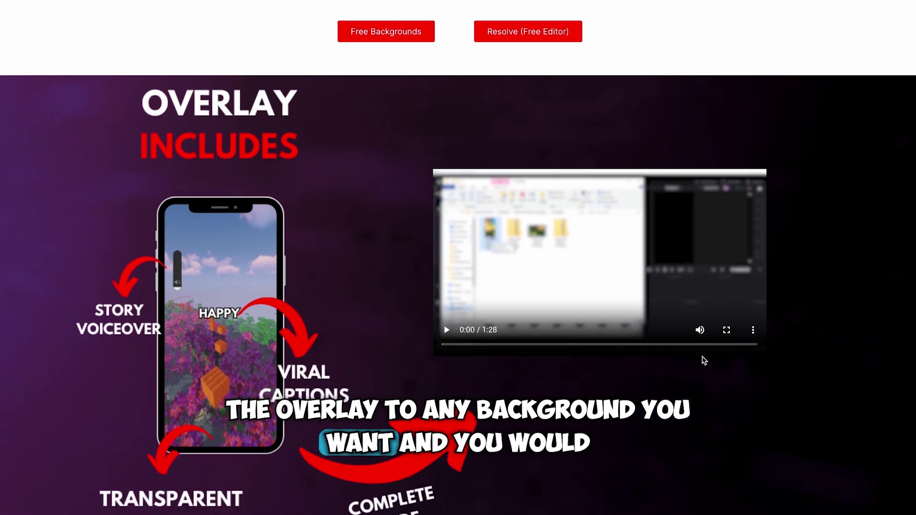
scroll(705, 361, down, 3)
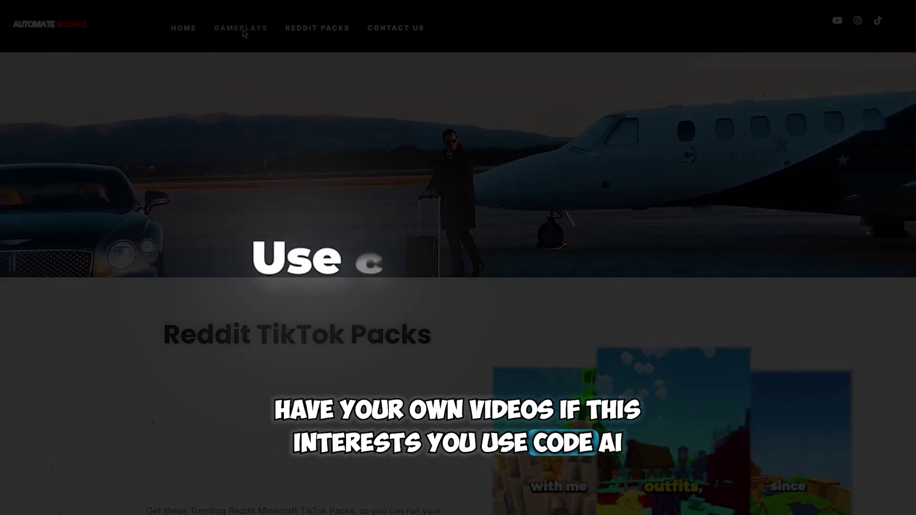
Step: Open Minecraft Gameplay #16 from the gameplays page and find the vertical format in its Downloads section
click(241, 29)
scroll(500, 376, down, 10)
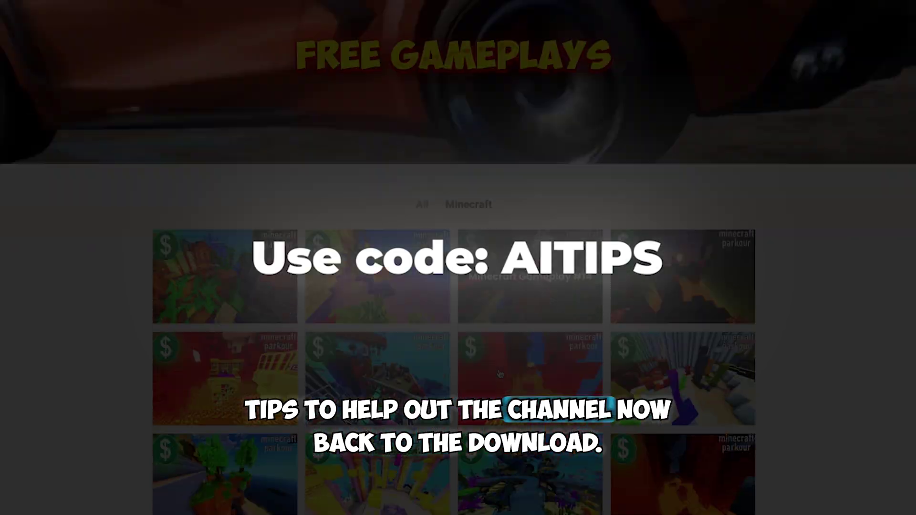
scroll(500, 375, up, 4)
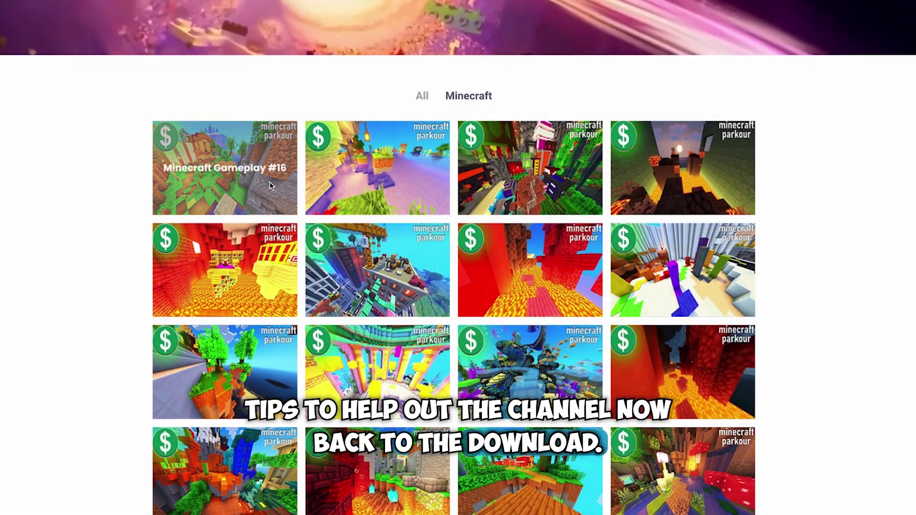
click(270, 185)
scroll(454, 296, down, 5)
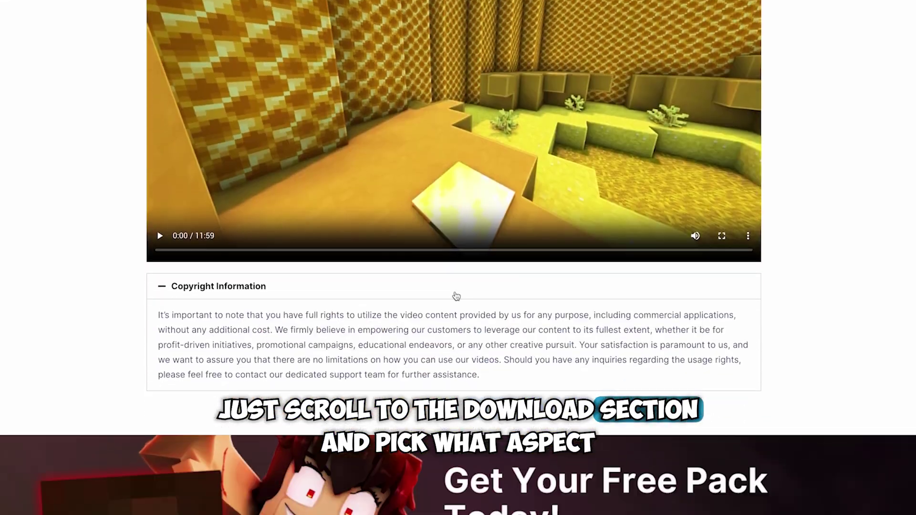
scroll(234, 294, down, 15)
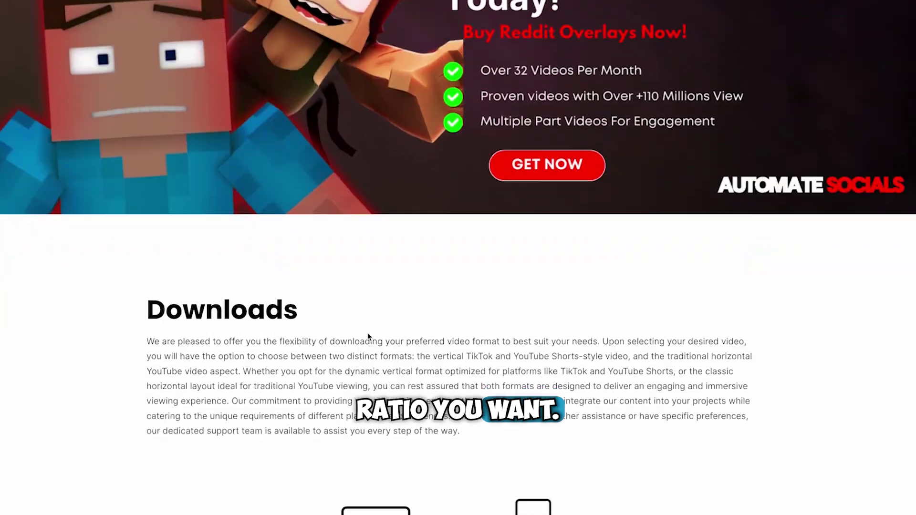
scroll(369, 336, down, 2)
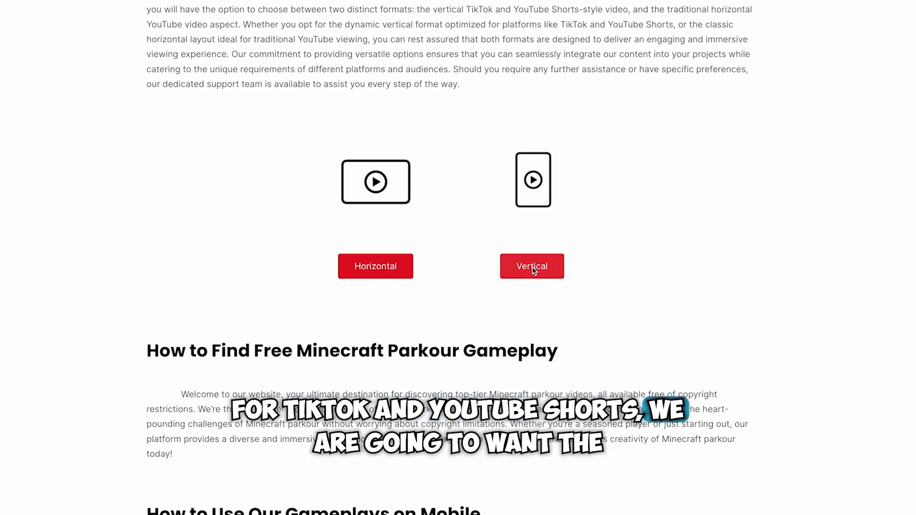
scroll(478, 376, down, 5)
Step: In DaVinci Resolve, place the Minecraft gameplay clip on the timeline and edit the timeline resolution's width and height in the project settings
drag(686, 184, 396, 400)
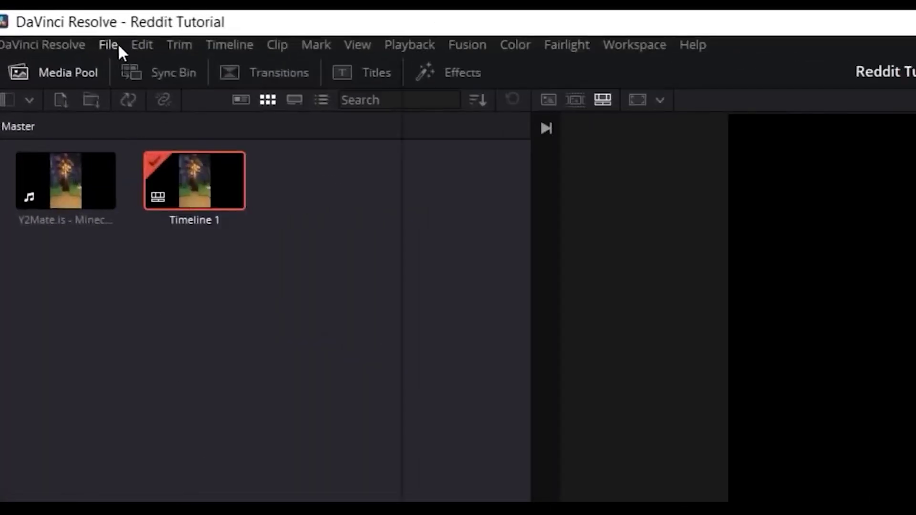
click(109, 45)
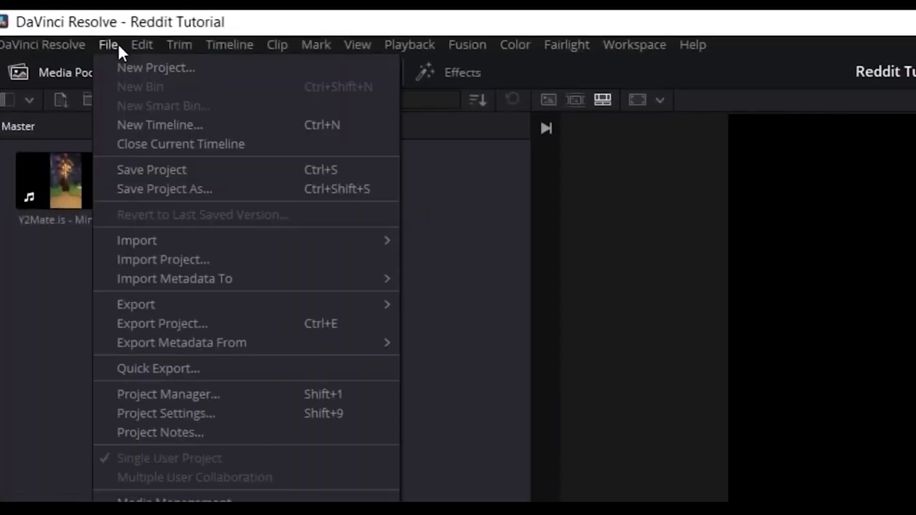
click(160, 414)
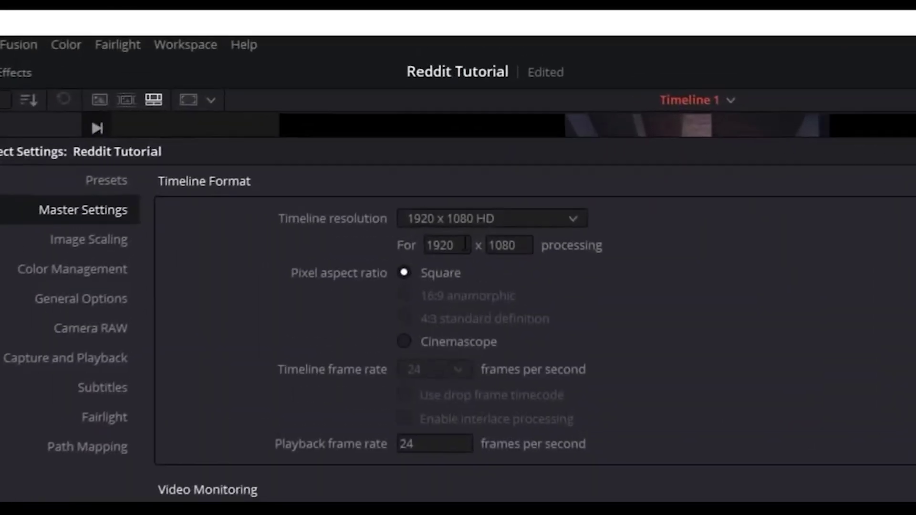
right_click(442, 245)
click(525, 305)
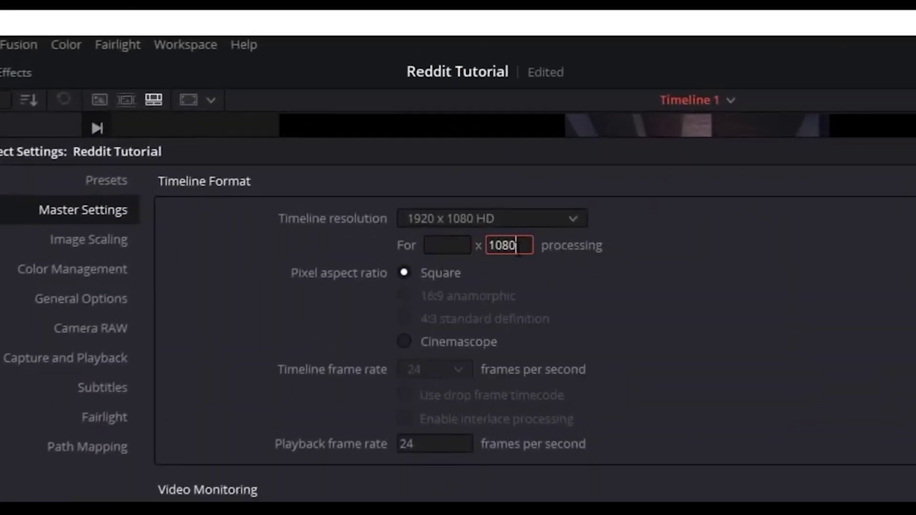
right_click(481, 246)
click(480, 309)
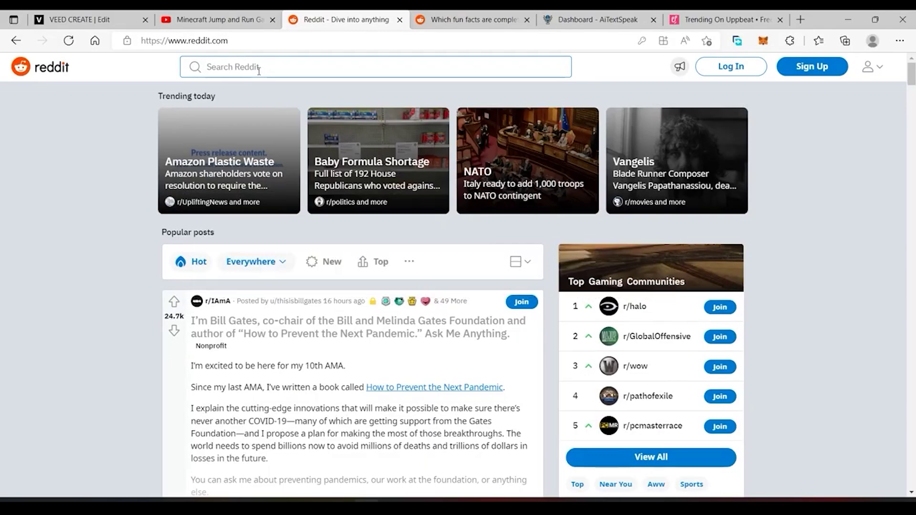
Step: In the browser, search Reddit for "ask" and open the Ask Reddit community
click(259, 70)
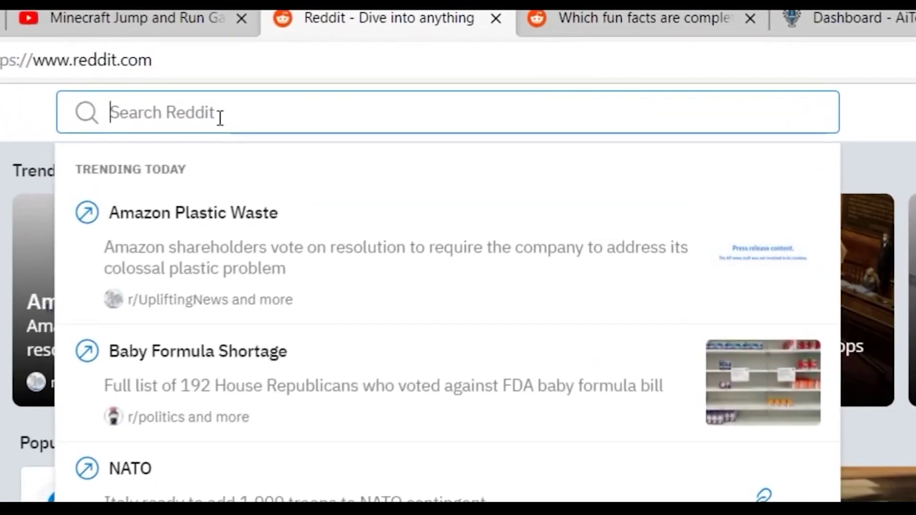
text(ask)
click(303, 282)
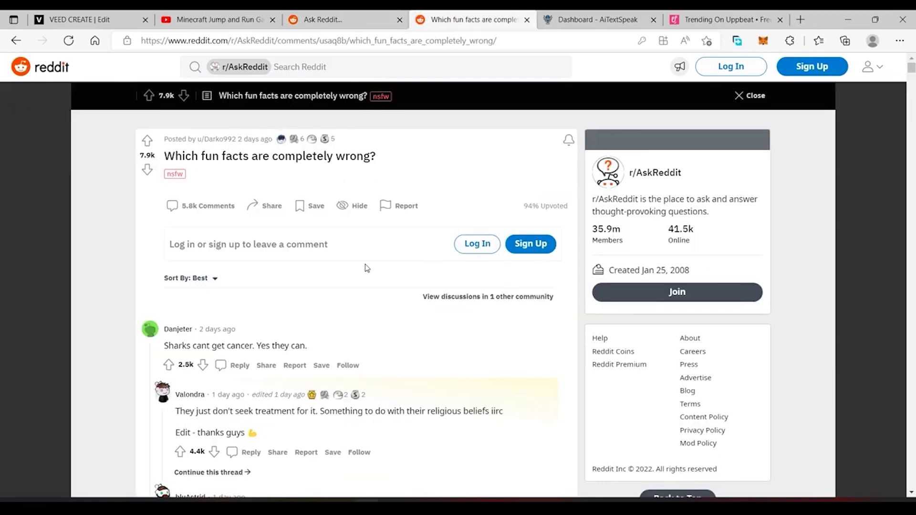
Step: Capture a screenshot of the "Which fun facts are completely wrong?" post header and save it as an image
key(super+shift+s)
drag(137, 129, 582, 228)
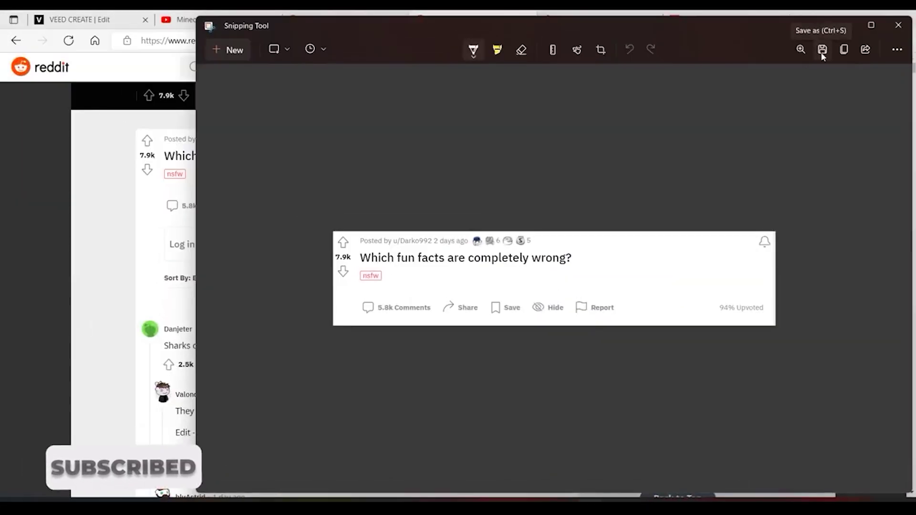
click(820, 47)
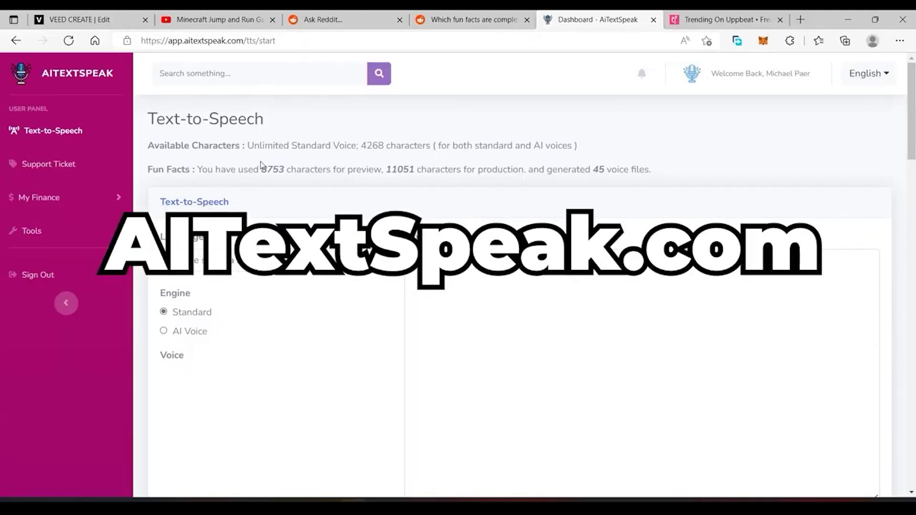
Step: Set up AiTextSpeak text-to-speech with English (UK), the AI Voice engine and the male Ryan voice
click(268, 262)
scroll(220, 203, down, 5)
click(215, 206)
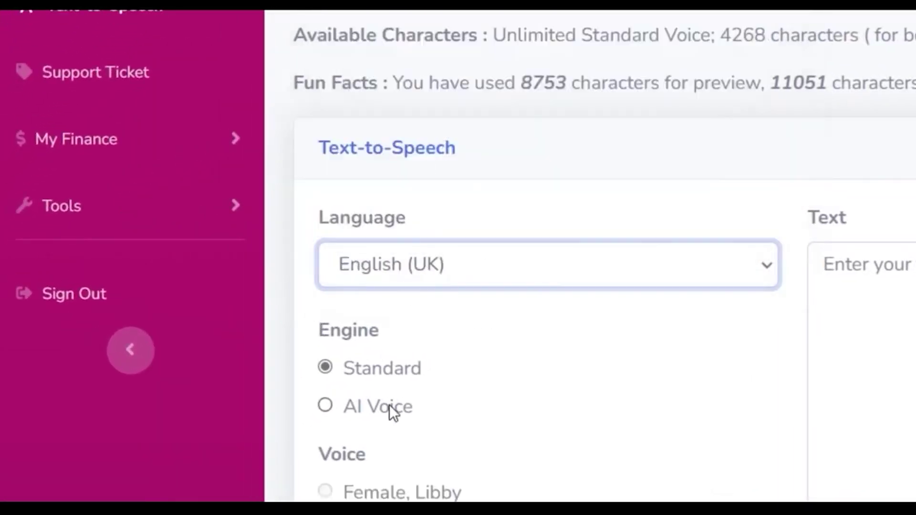
click(392, 411)
scroll(587, 344, down, 4)
click(325, 348)
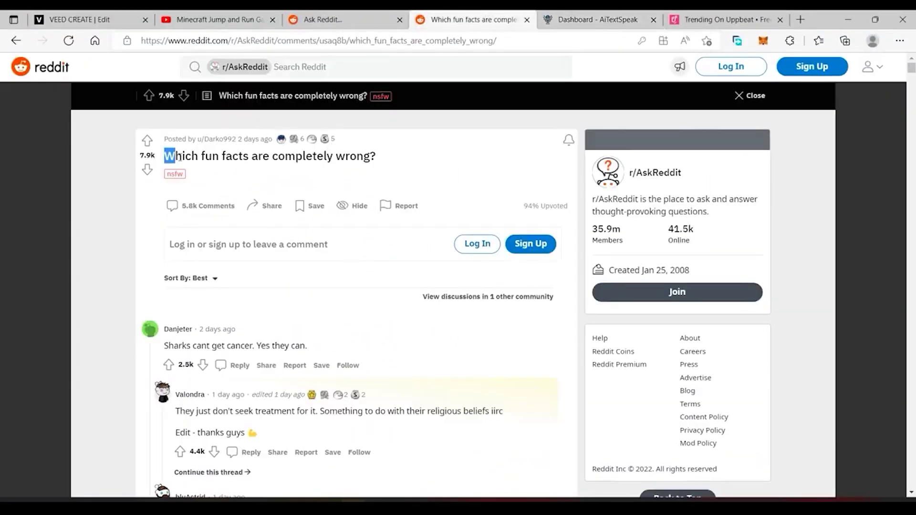
Step: Copy the Reddit question "Which fun facts are completely wrong?" into the AiTextSpeak text box
right_click(350, 162)
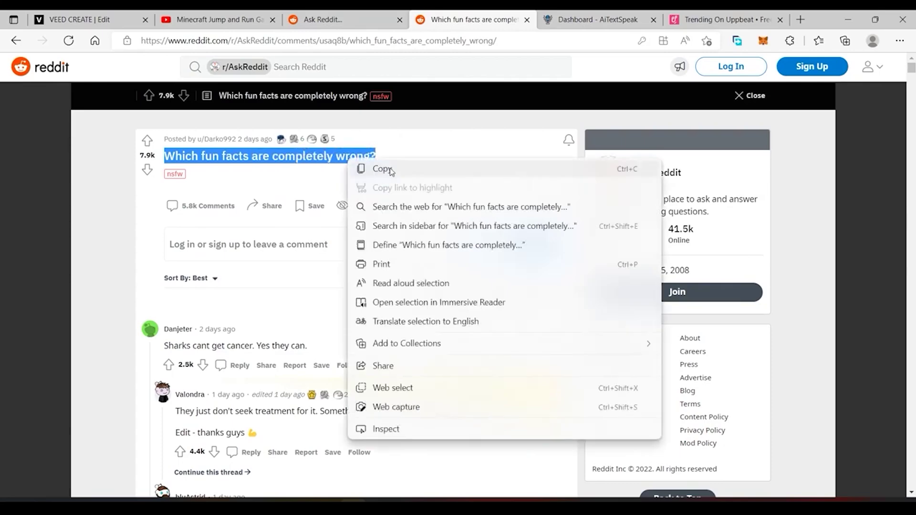
click(368, 172)
key(ctrl+Tab)
click(484, 276)
right_click(483, 276)
click(531, 314)
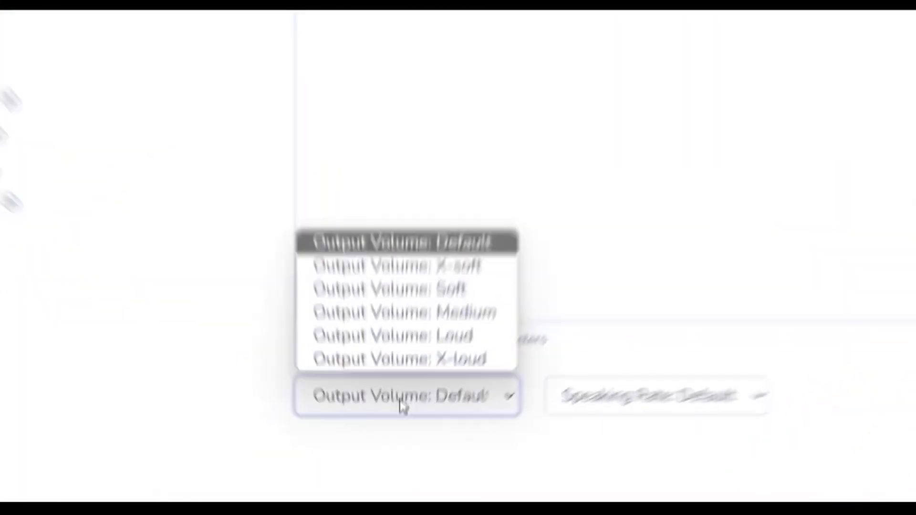
Step: Review the output volume and speaking rate options, and preview the generated speech
click(687, 366)
click(869, 336)
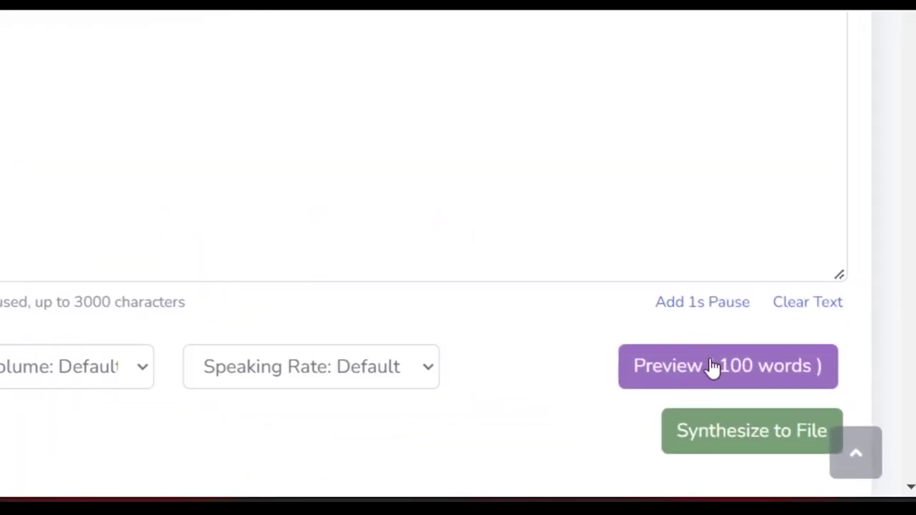
click(703, 351)
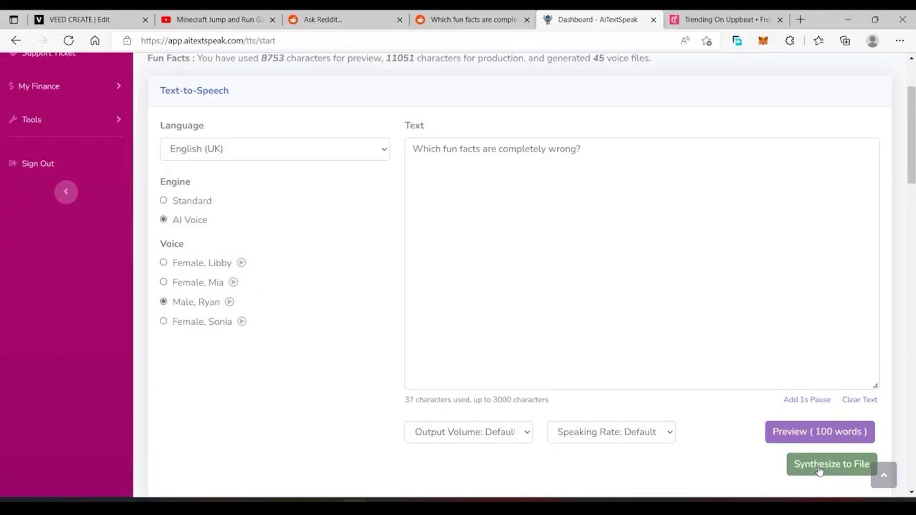
Step: Synthesize the question's voiceover to a file and download the newest entry from the TTS files
click(819, 468)
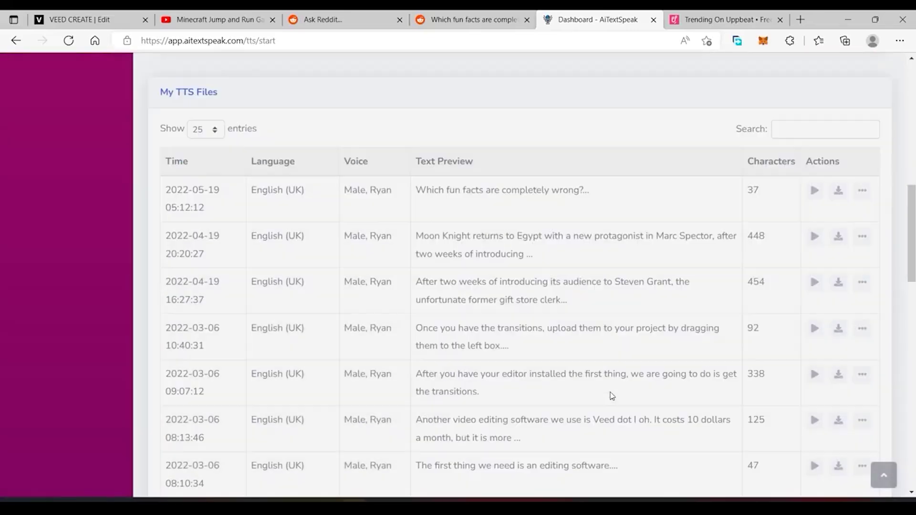
scroll(515, 286, down, 2)
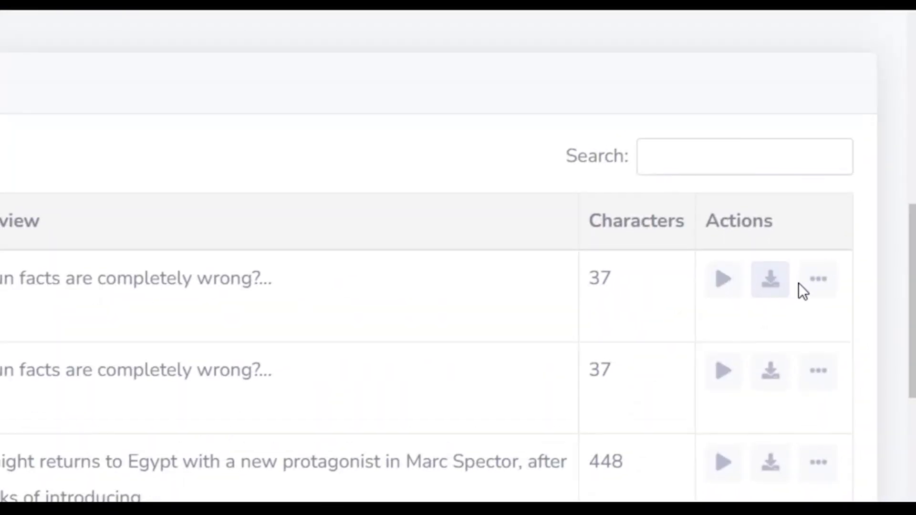
click(773, 284)
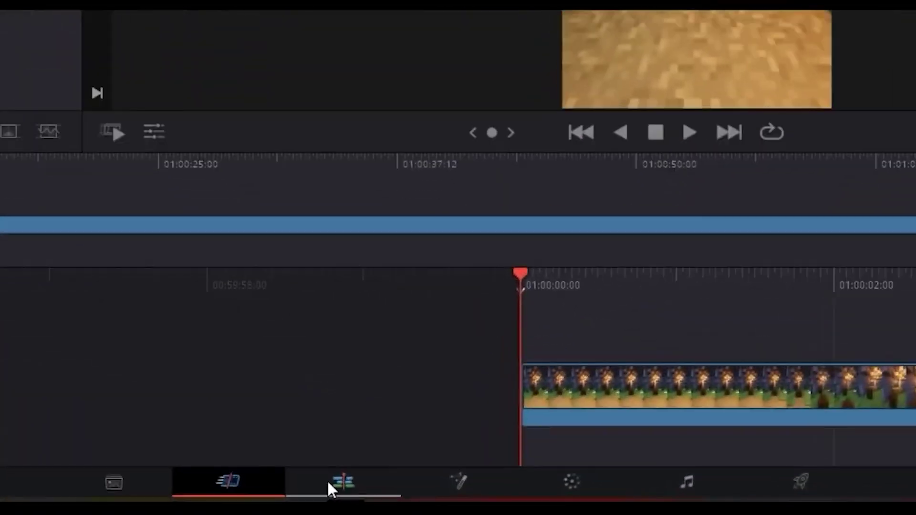
Step: On the Edit page, add the voiceover and the Reddit screenshot at the gameplay's start, with the screenshot matched to the voiceover's length
click(395, 491)
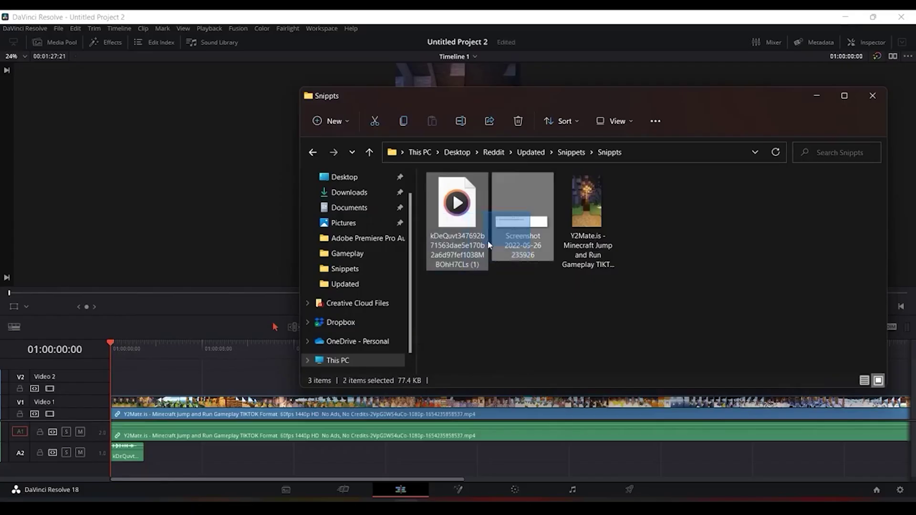
drag(521, 210, 143, 381)
key(space)
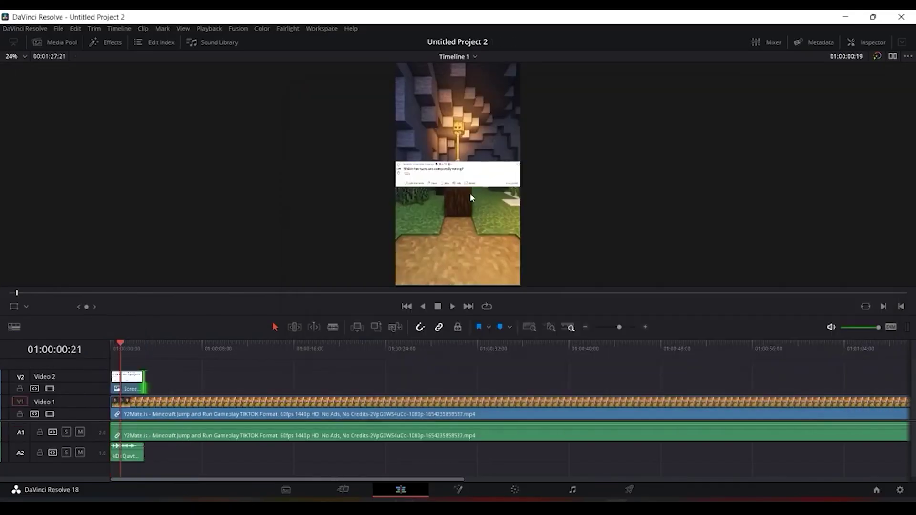
Step: Unlink the gameplay's audio from its video, delete that audio, and move the voiceover up to track A1
click(218, 413)
right_click(217, 413)
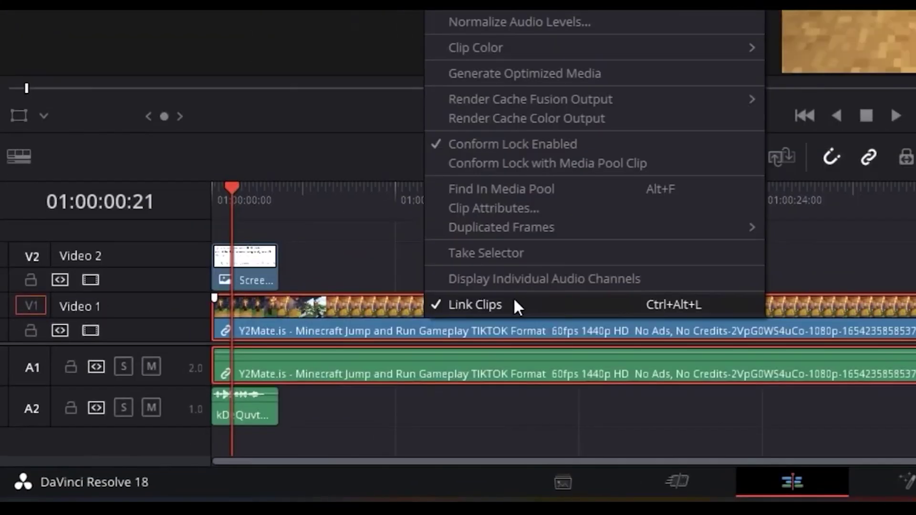
click(516, 306)
click(513, 246)
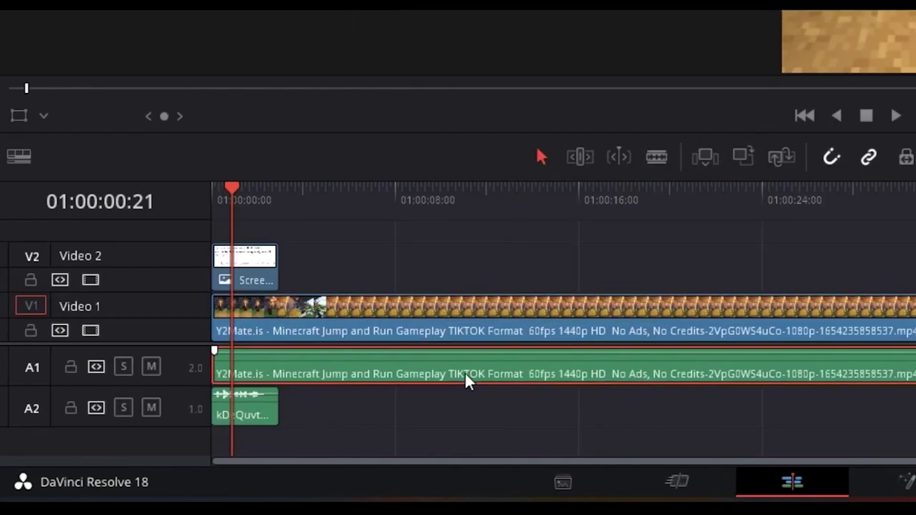
key(Delete)
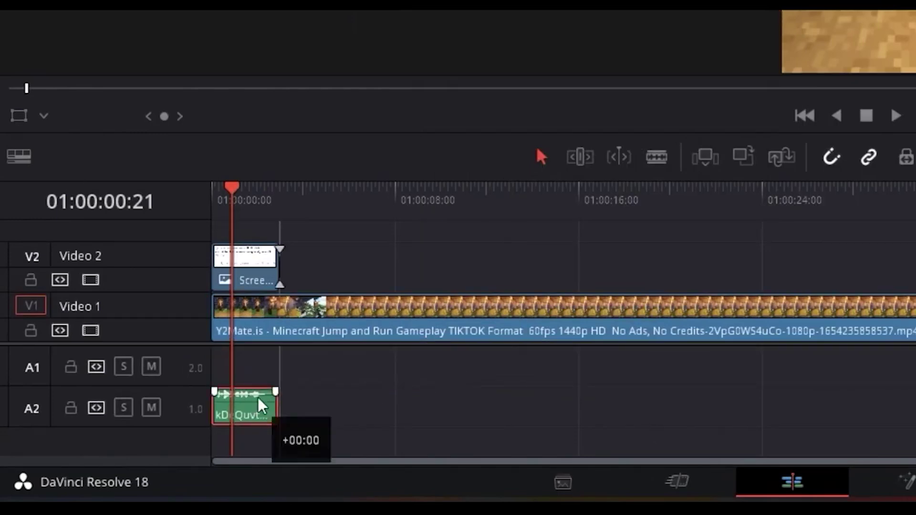
drag(260, 409, 258, 386)
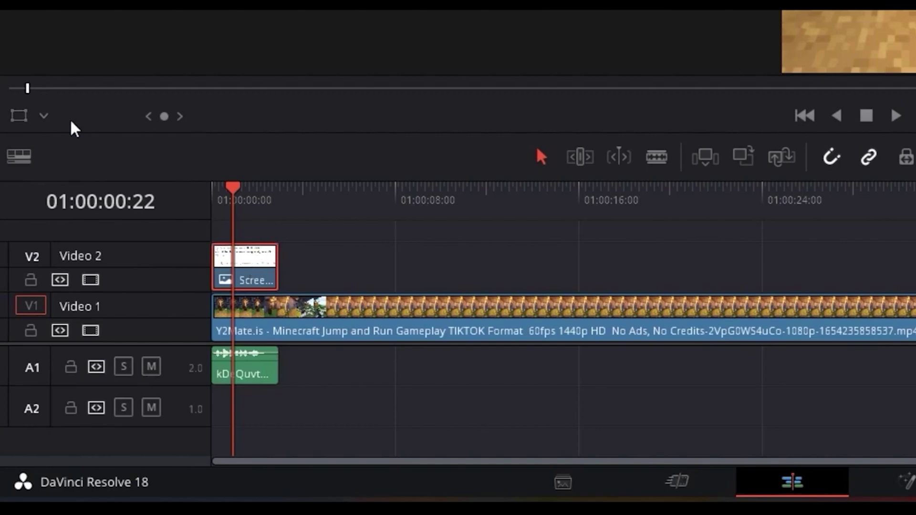
Step: Shrink the Reddit screenshot slightly within the frame using Transform, and trim its clip to the end of the voiceover
click(19, 116)
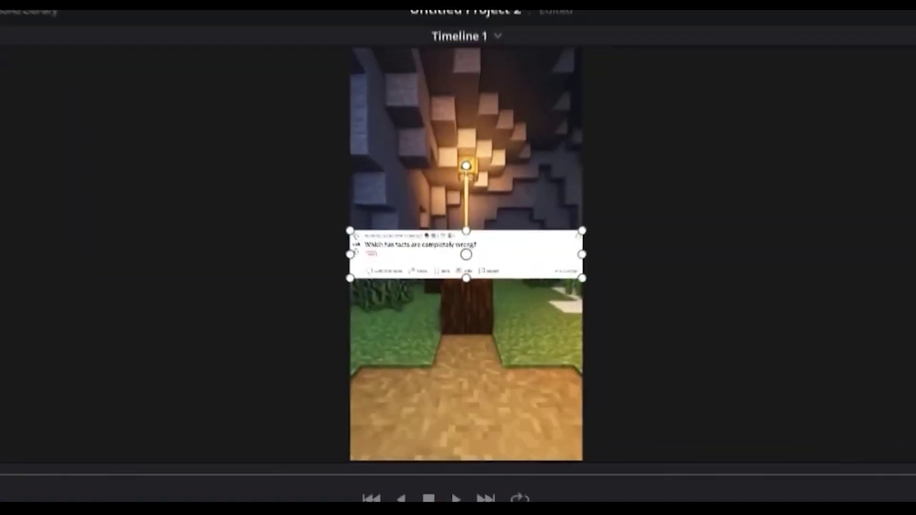
drag(584, 228, 577, 231)
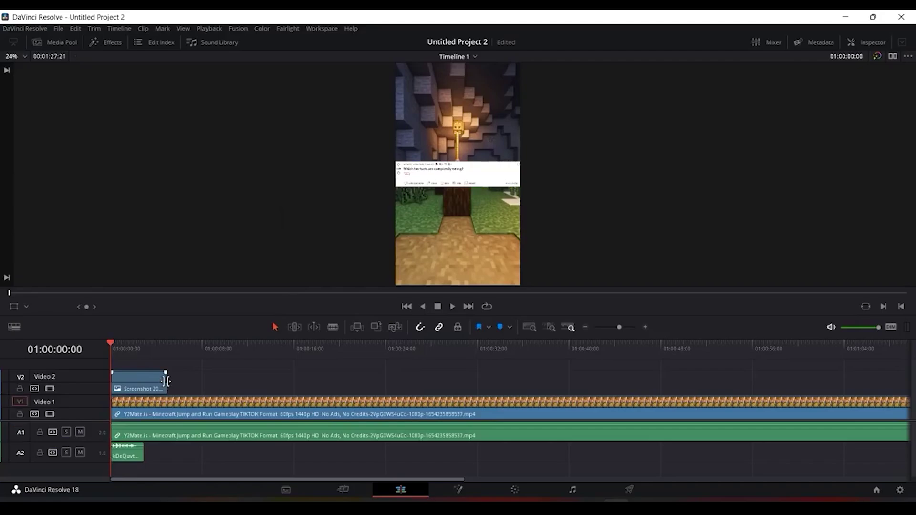
drag(166, 381, 143, 381)
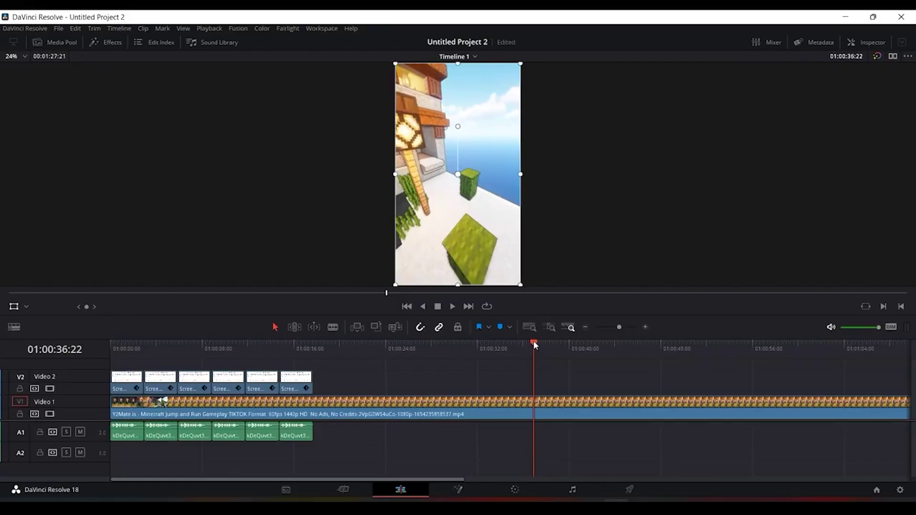
Step: On the Cut page, split the gameplay at the end of the last Reddit screenshot and delete the remainder
drag(536, 348, 213, 350)
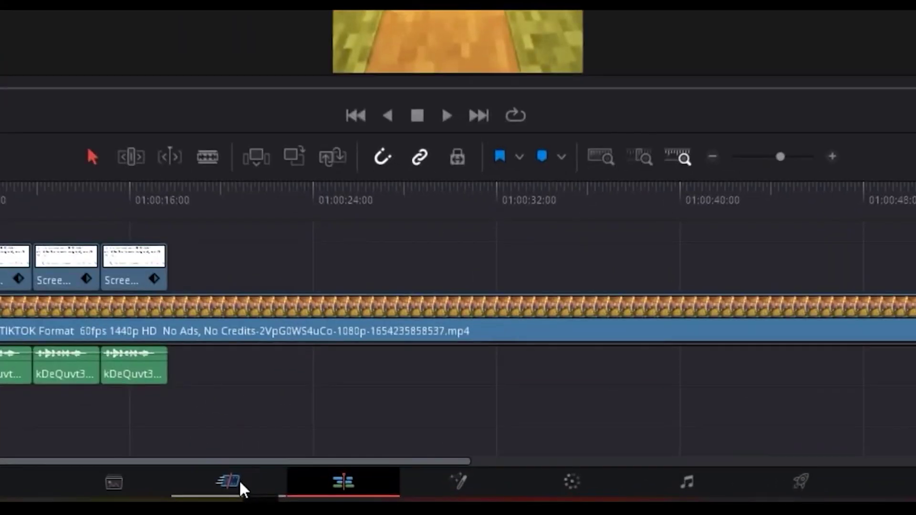
click(238, 481)
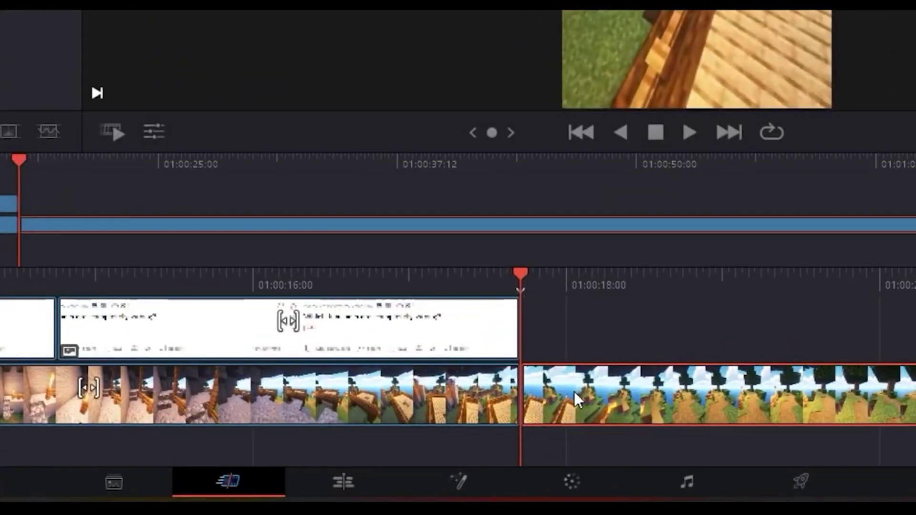
key(Delete)
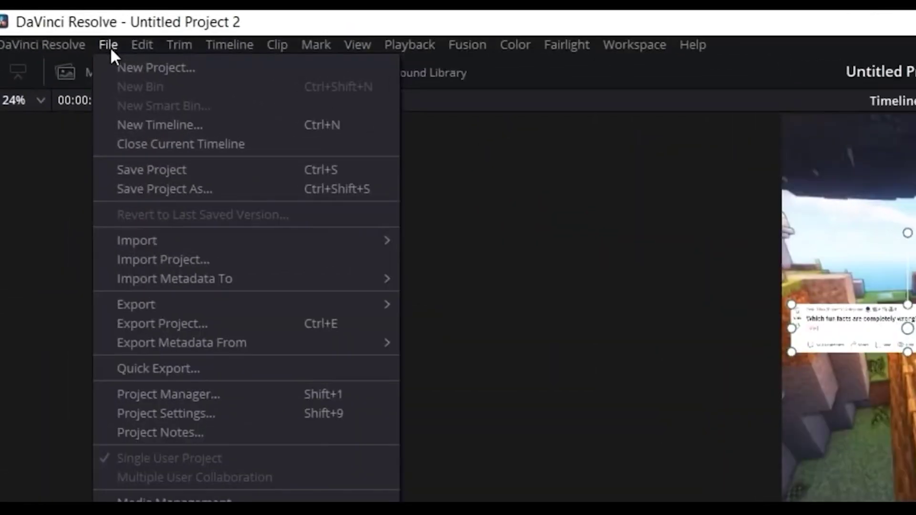
Step: Quick Export Timeline 1 with the H.264 Master preset at 1080 x 1920
click(212, 367)
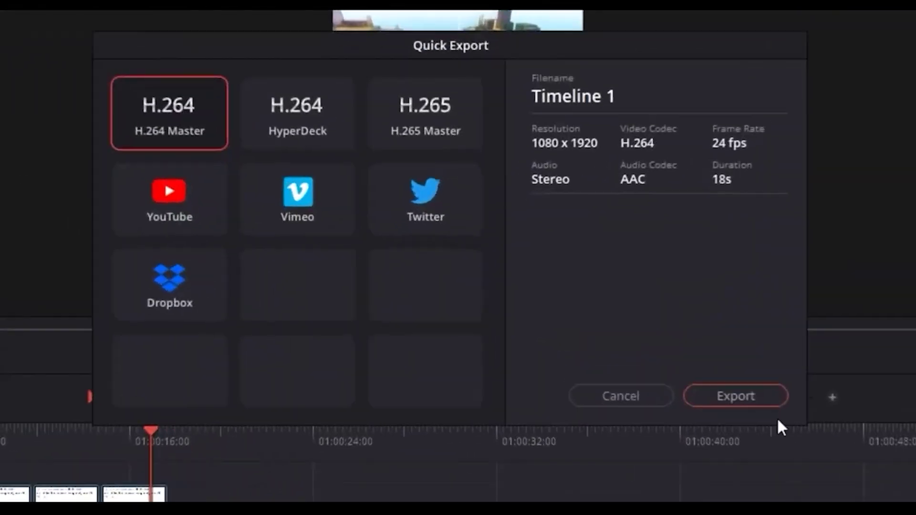
click(757, 402)
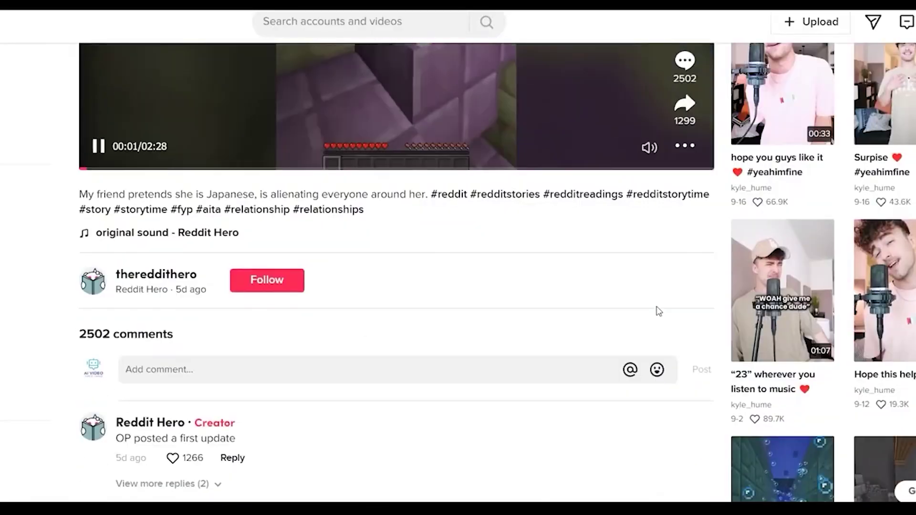
Step: Switch to TikTok, open the #redditstories hashtag from the video's caption and look through its top three videos
scroll(470, 329, up, 3)
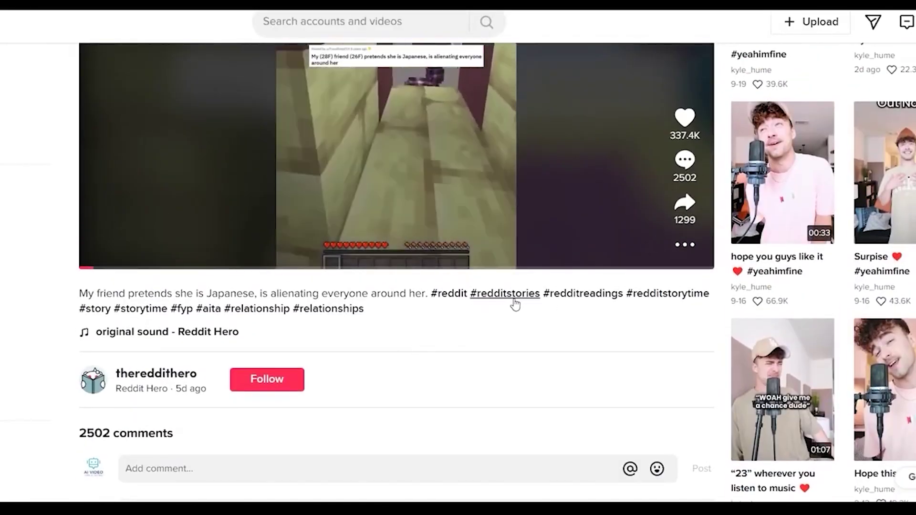
click(535, 296)
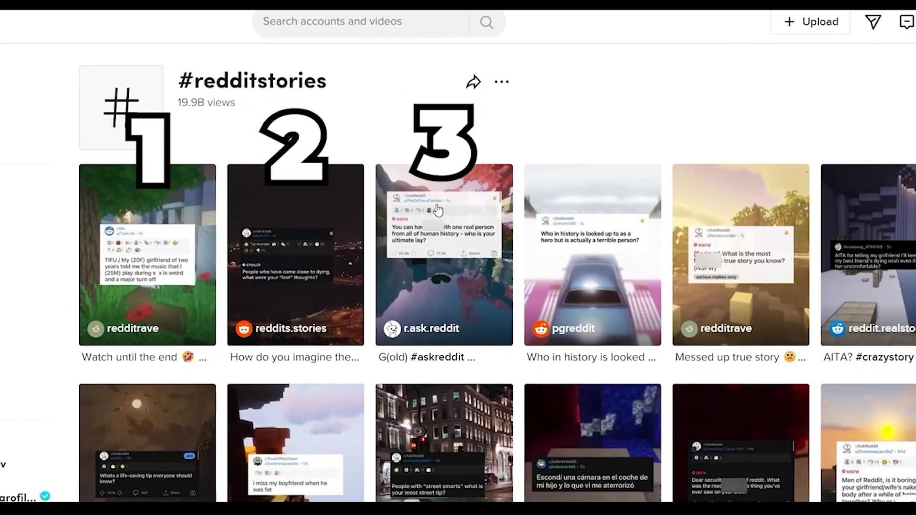
click(170, 258)
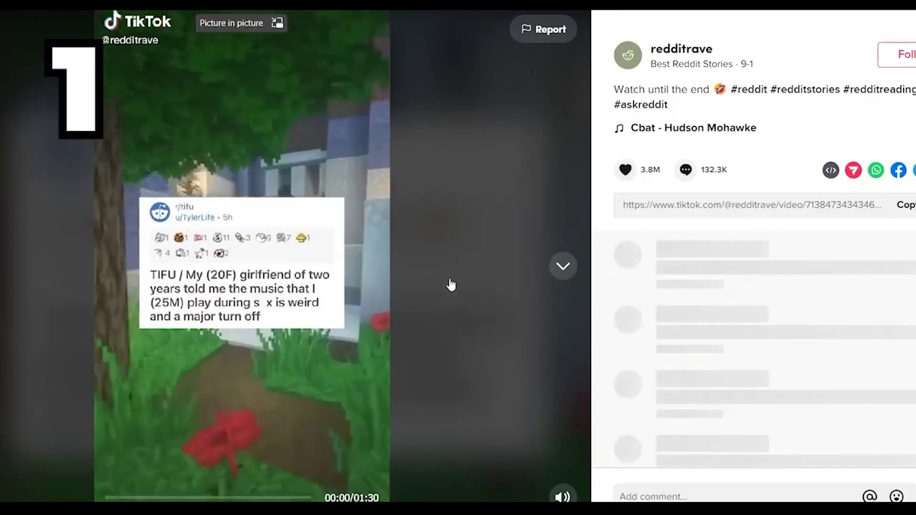
click(563, 268)
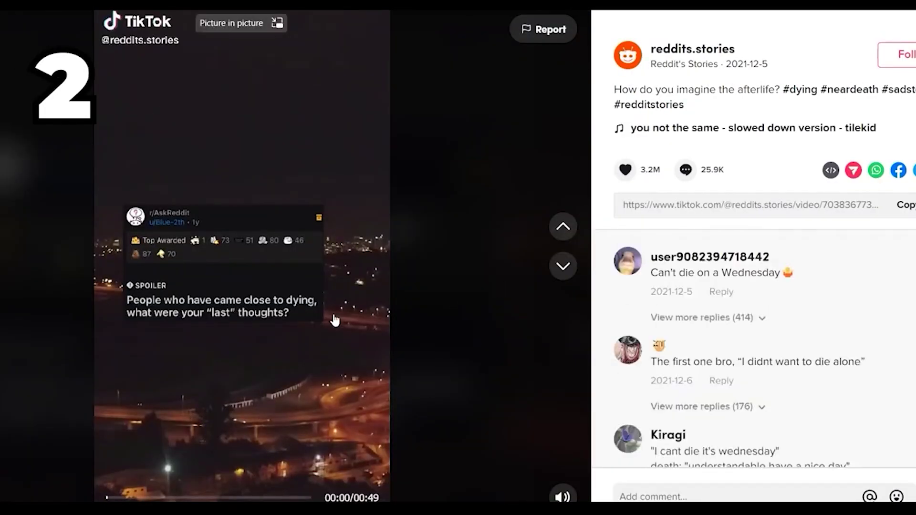
click(563, 267)
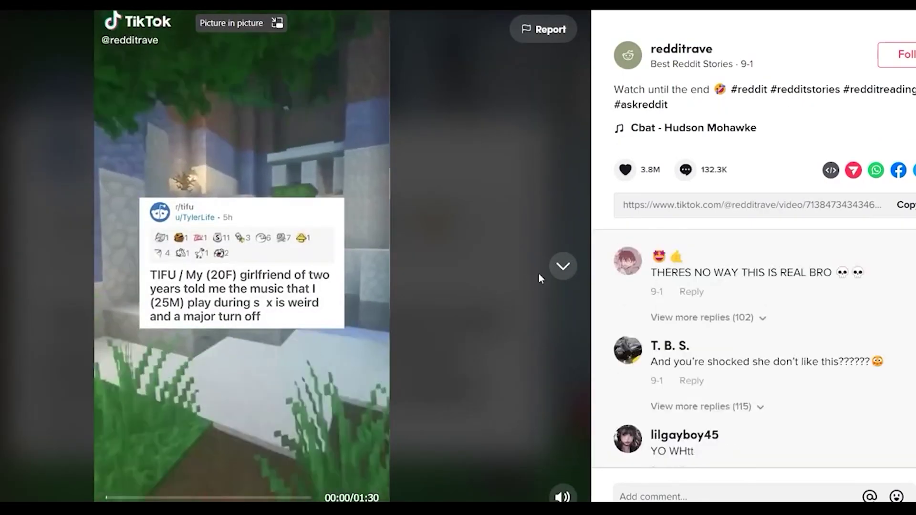
click(563, 268)
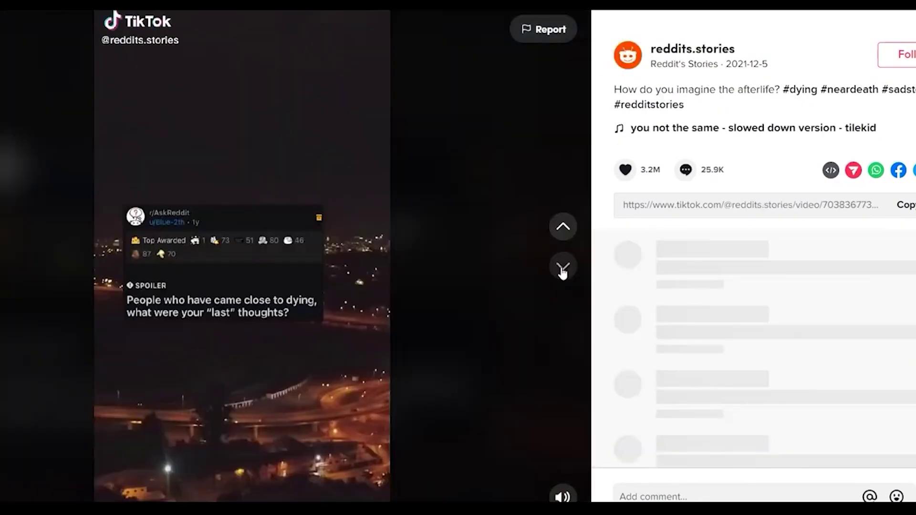
click(565, 267)
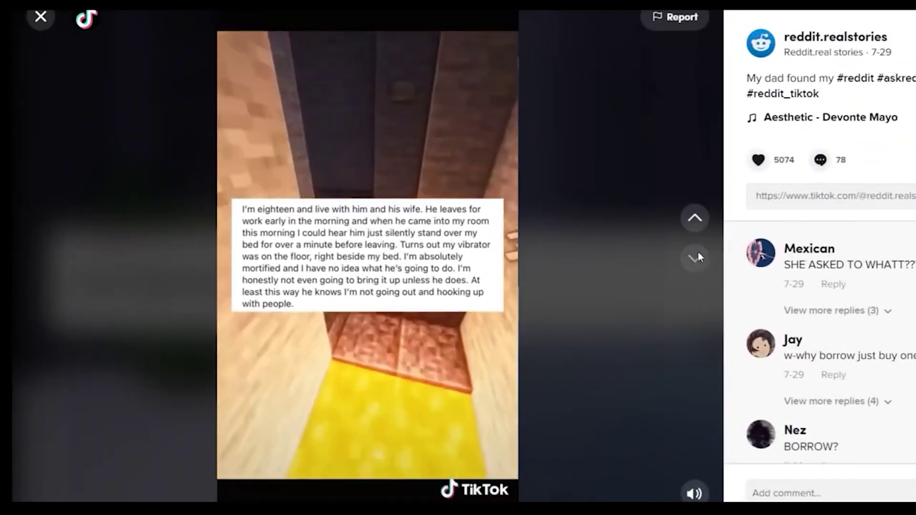
Step: Look through successive videos by the reddit.realstories account to compare their stories, backgrounds and engagement
click(696, 258)
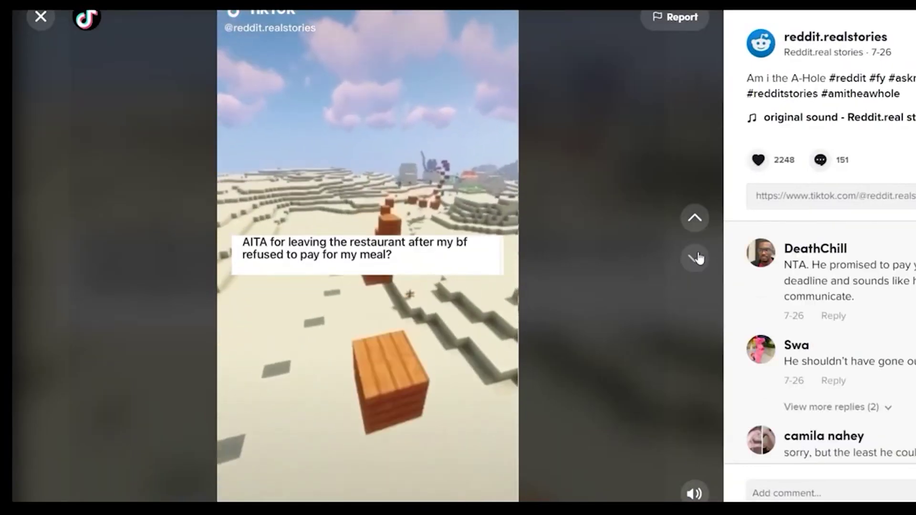
click(697, 258)
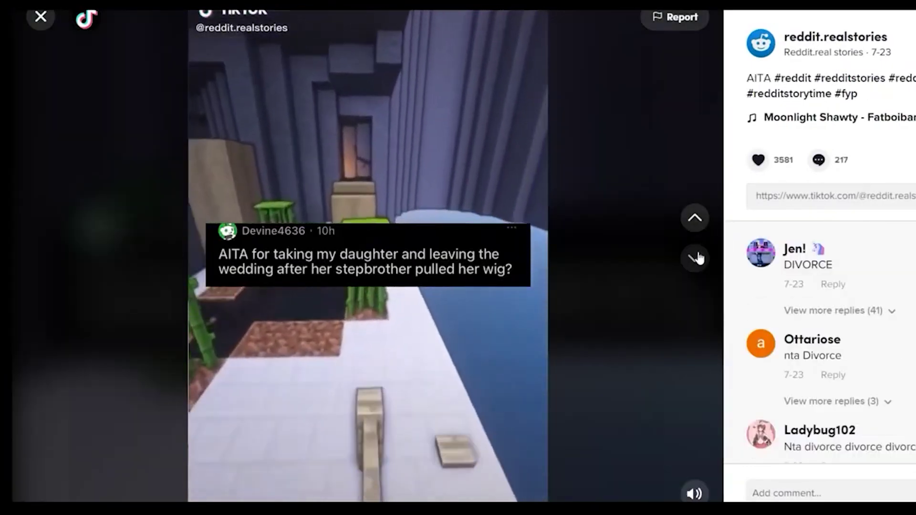
click(697, 257)
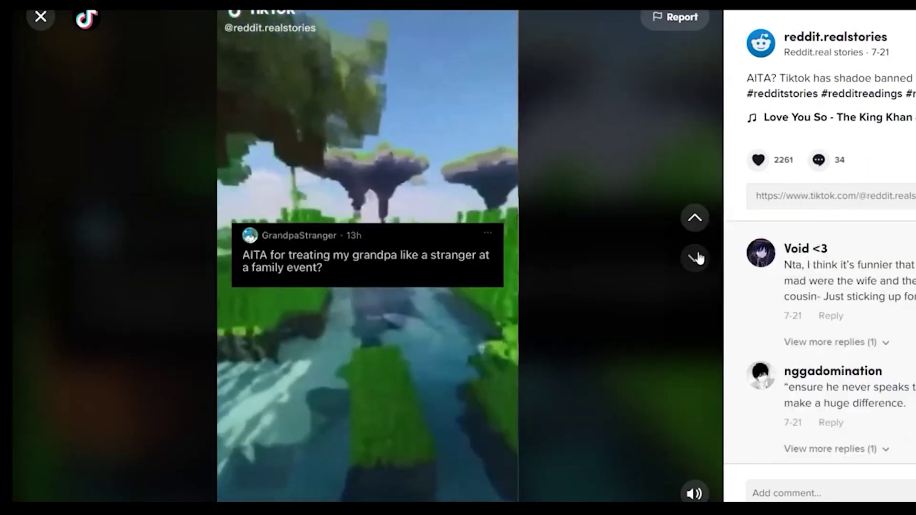
click(696, 257)
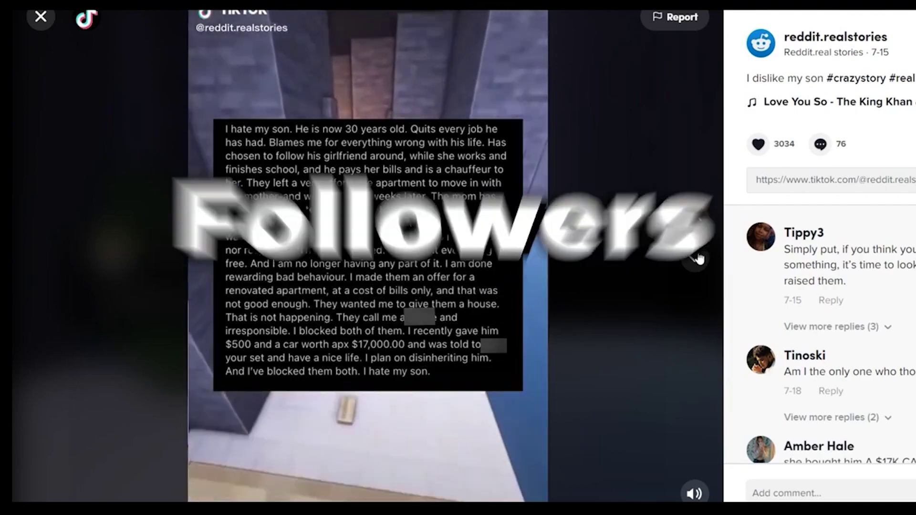
click(696, 257)
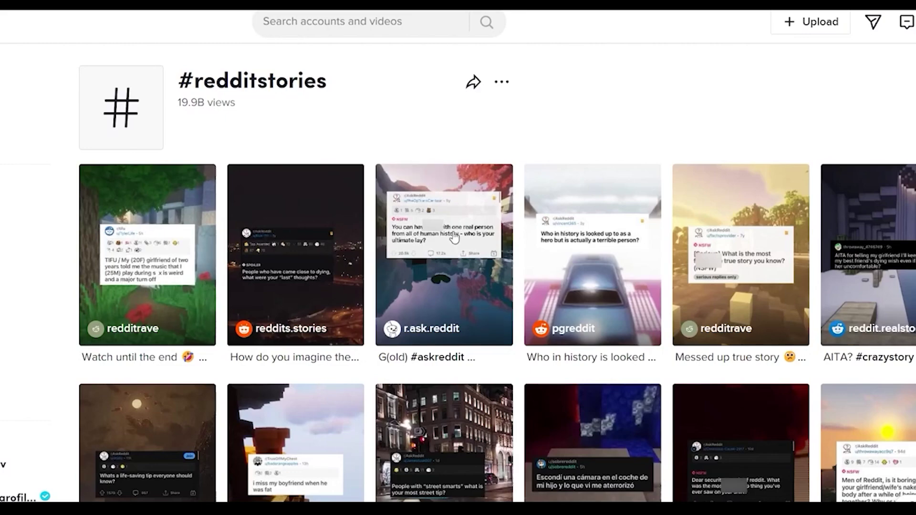
Step: Reopen the first #redditstories video and advance through the following ones to compare their background footage
click(151, 263)
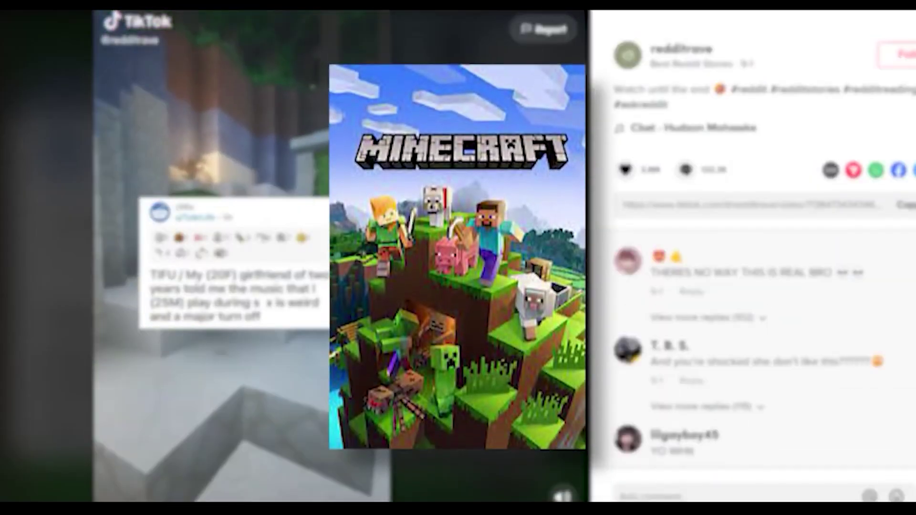
click(562, 268)
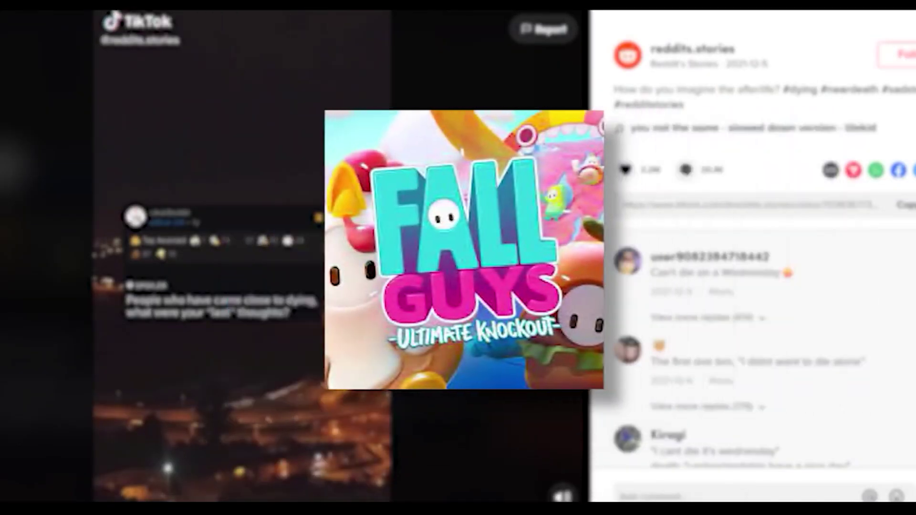
click(563, 268)
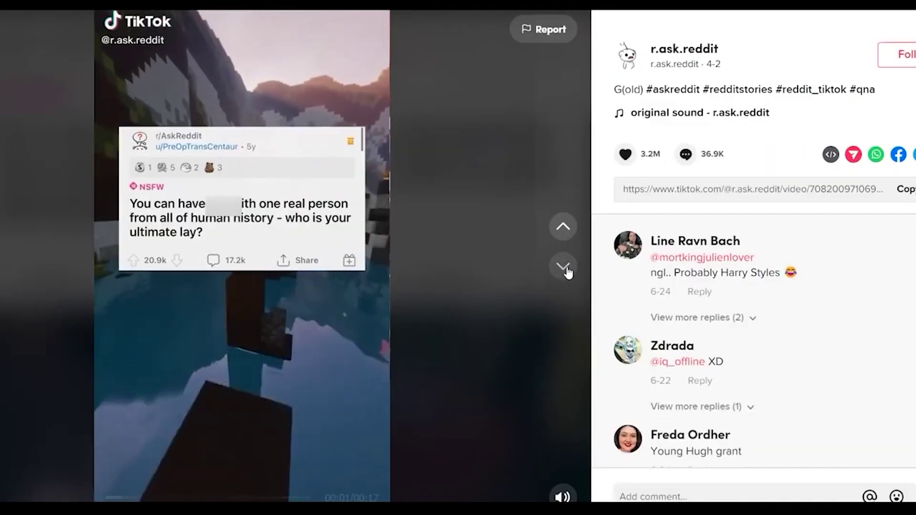
click(563, 268)
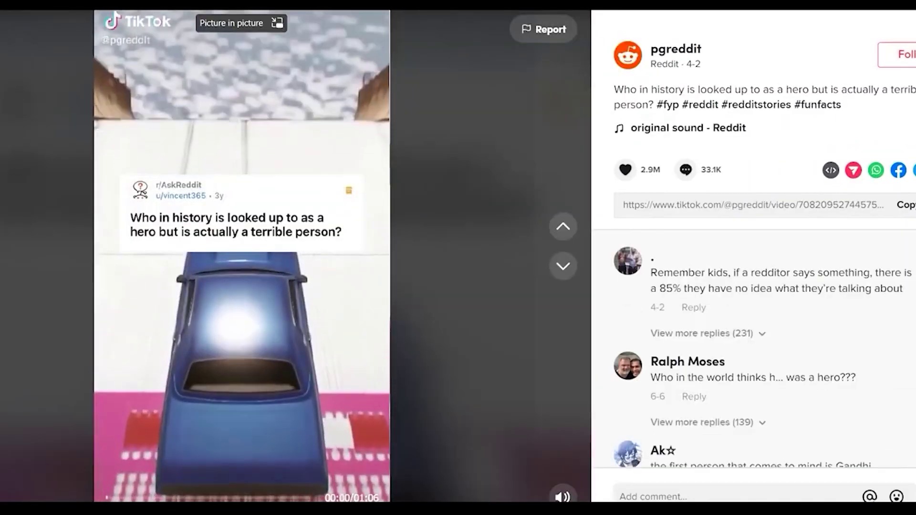